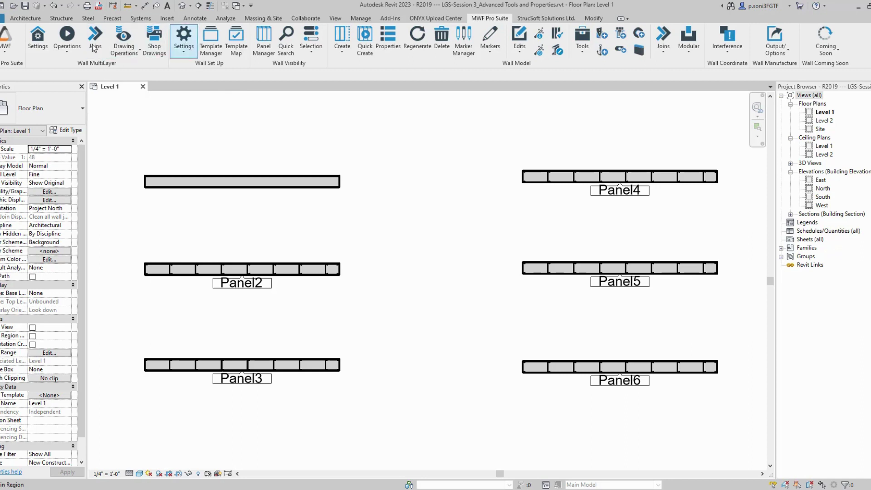
- Close the MWF module list and show the MWF project settings tools, including Structural Column Family Map
click(6, 42)
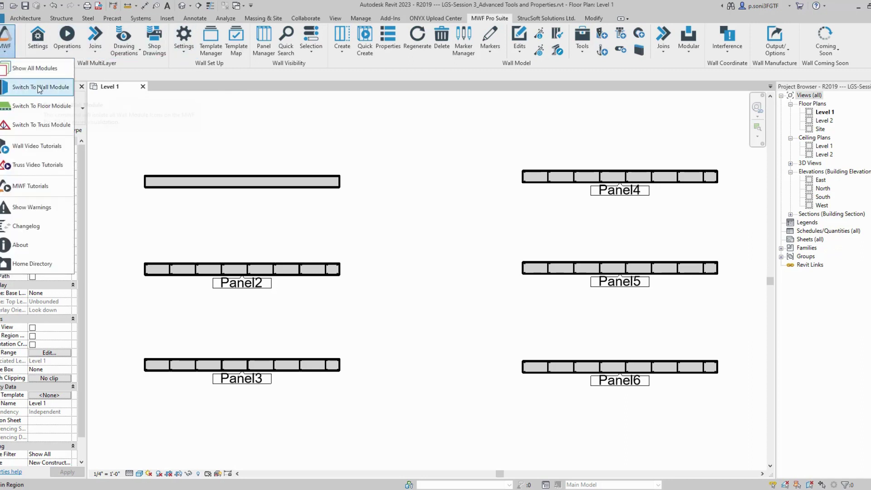
click(18, 86)
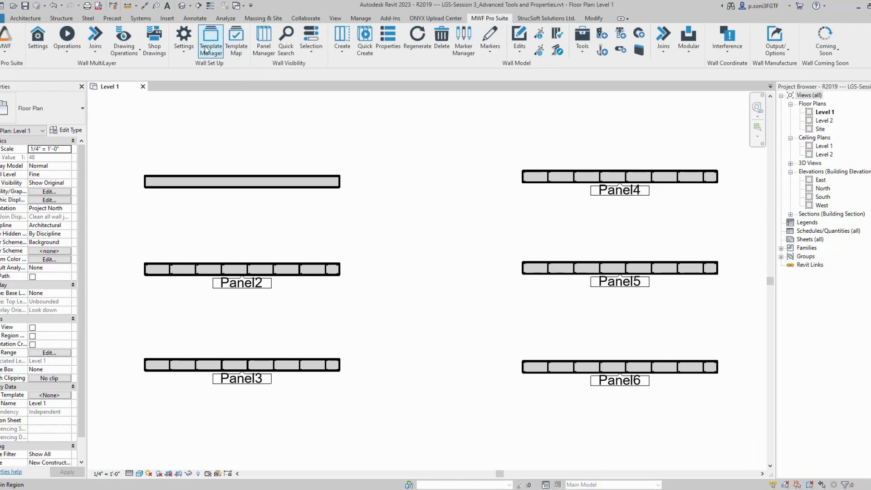
click(176, 53)
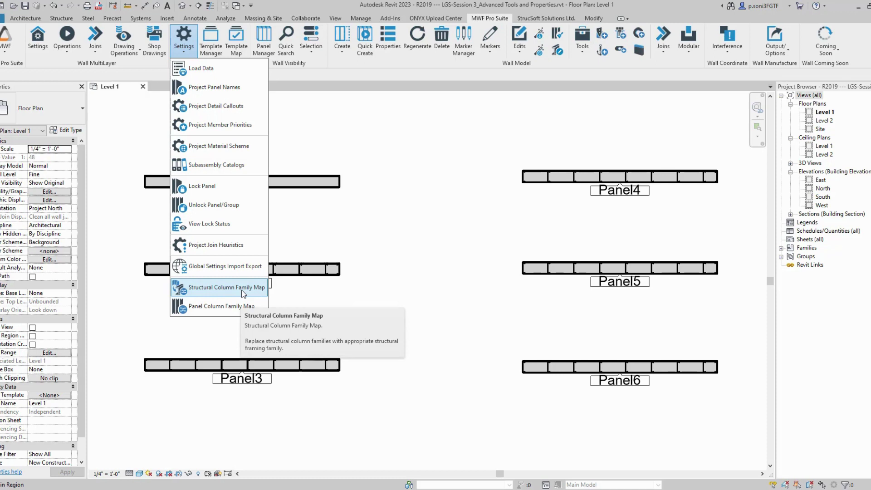
click(419, 229)
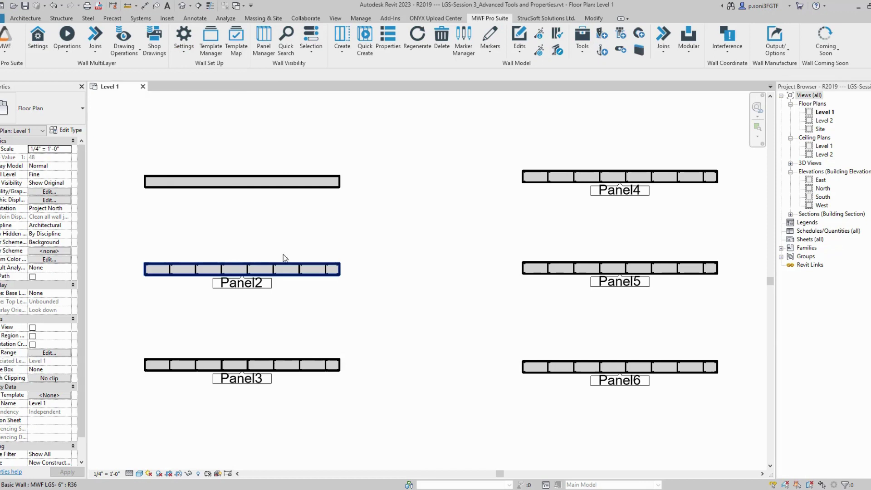
click(171, 269)
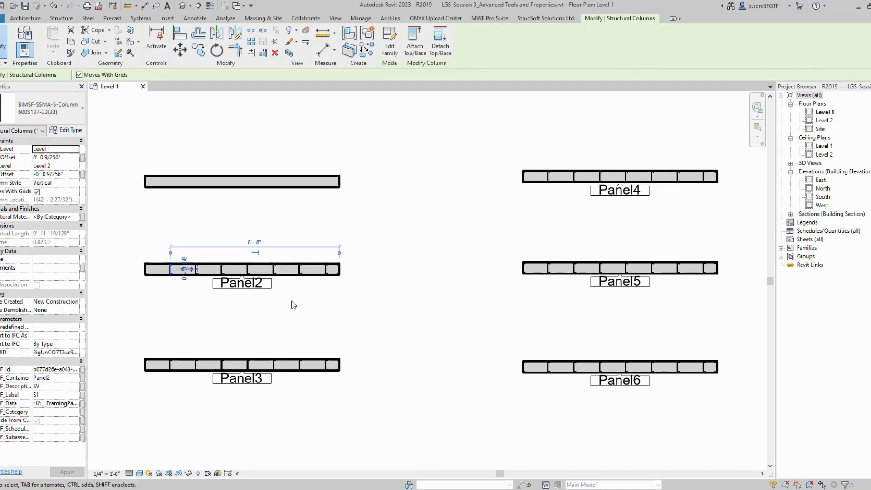
click(489, 18)
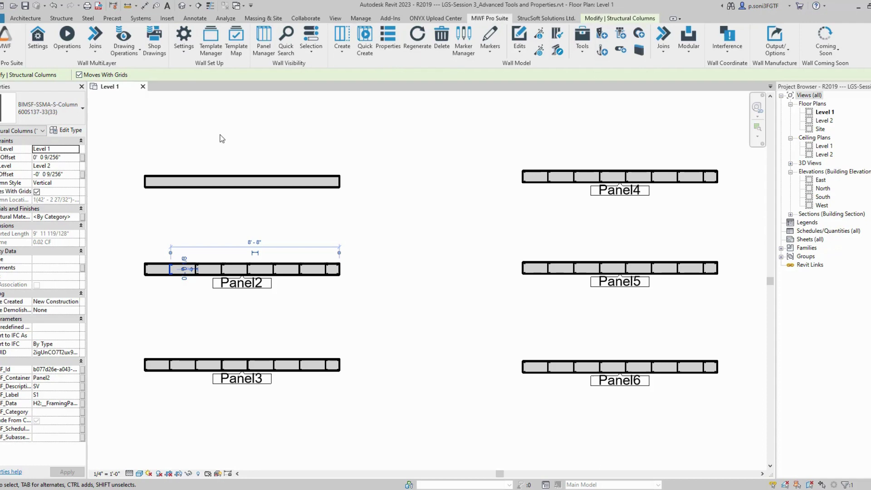
click(195, 98)
click(184, 43)
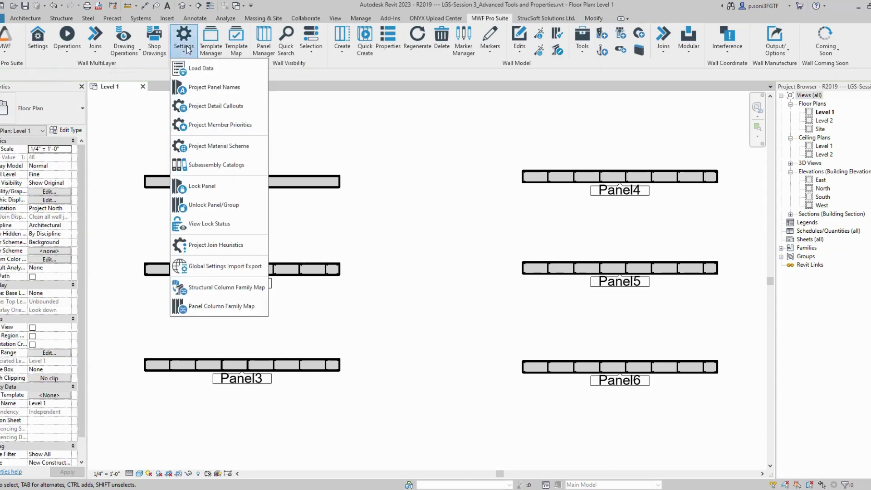
- Open the Structural Column Family Map dialog, maximizing and then restoring its window
click(213, 290)
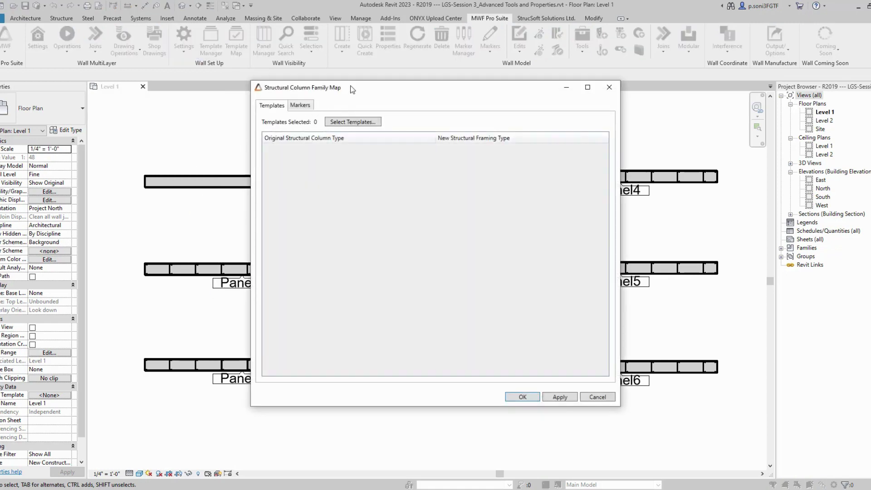
double_click(400, 95)
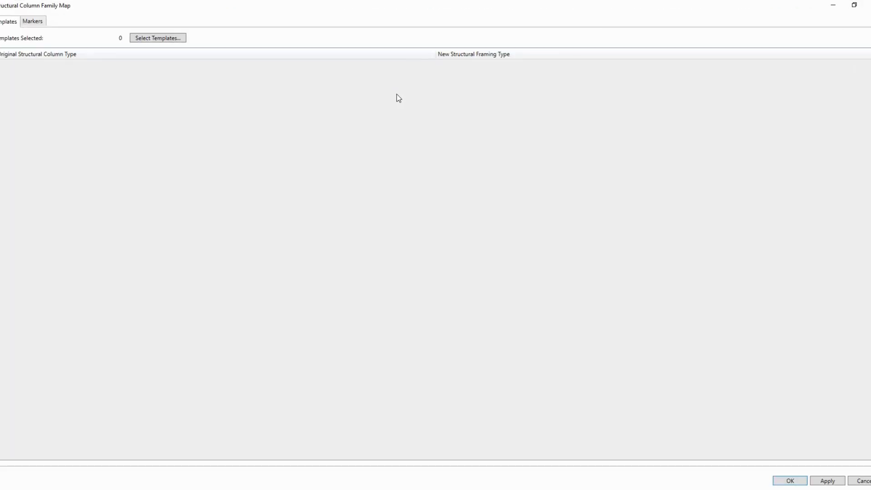
click(855, 5)
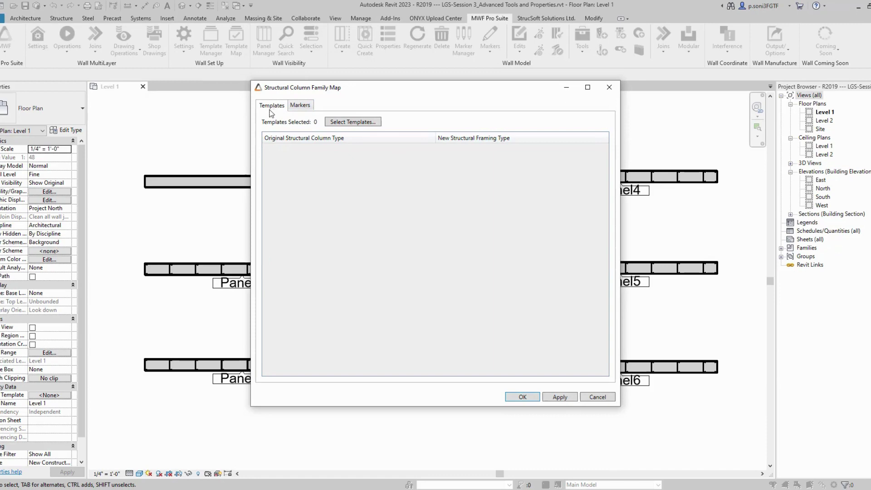
- Select the Test 1 group's two templates, mapping 600S125-33(33) and 600S137-33(33) columns to framing
click(347, 122)
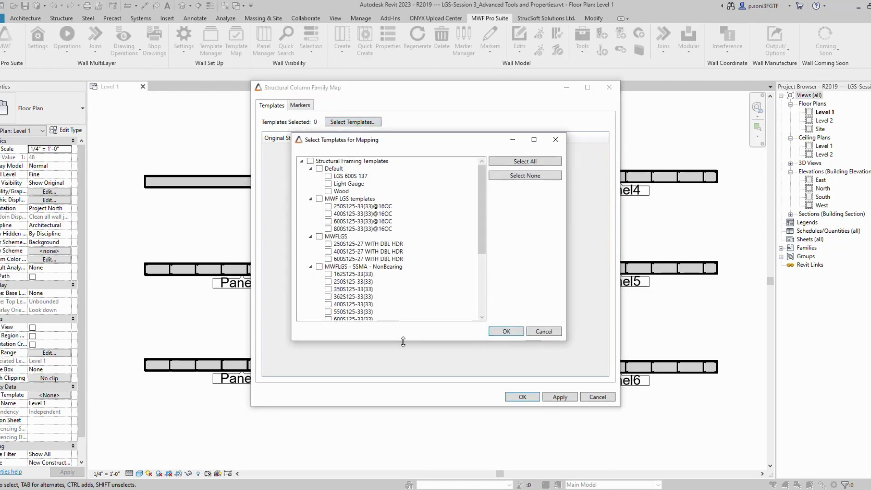
drag(402, 340, 404, 412)
scroll(393, 343, down, 2)
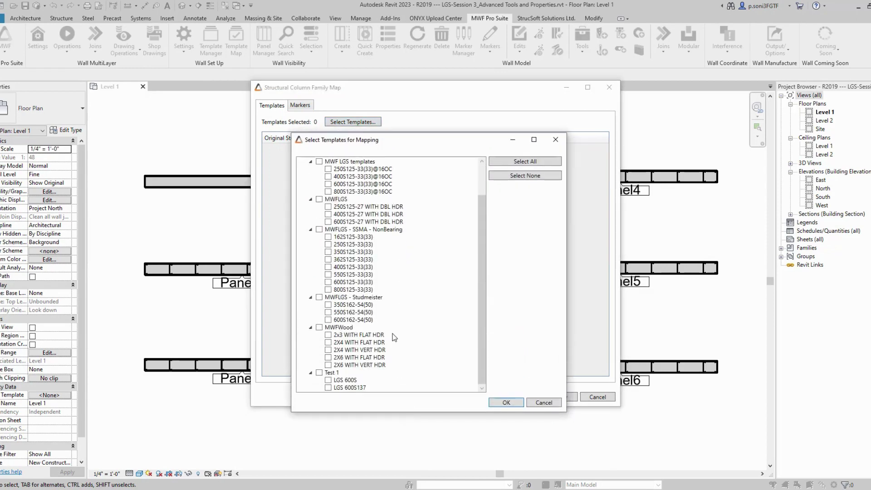
click(319, 373)
scroll(316, 234, up, 2)
scroll(354, 359, down, 2)
click(505, 403)
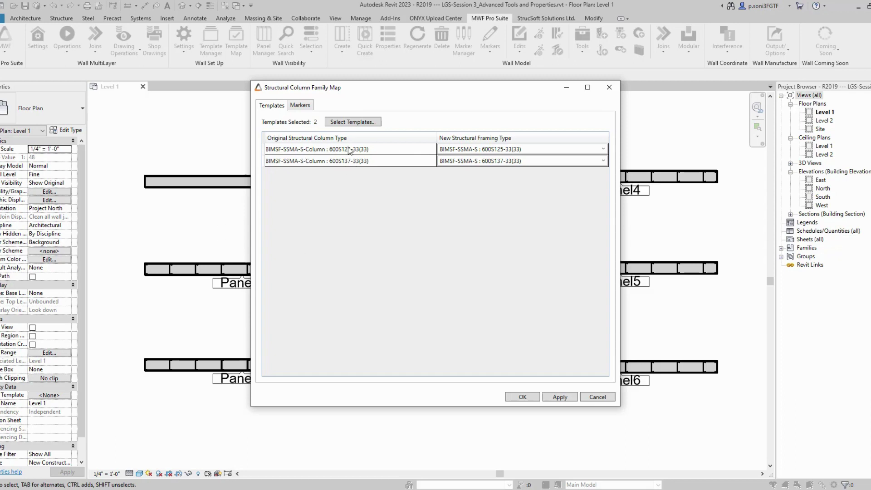
- Apply the mapping so templates LGS 600S and LGS 600S137 use structural framing types
click(535, 400)
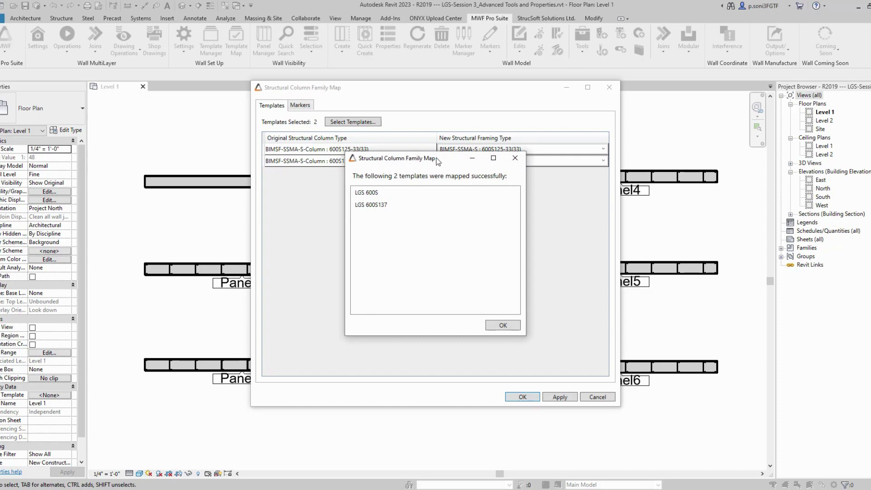
drag(438, 162, 454, 144)
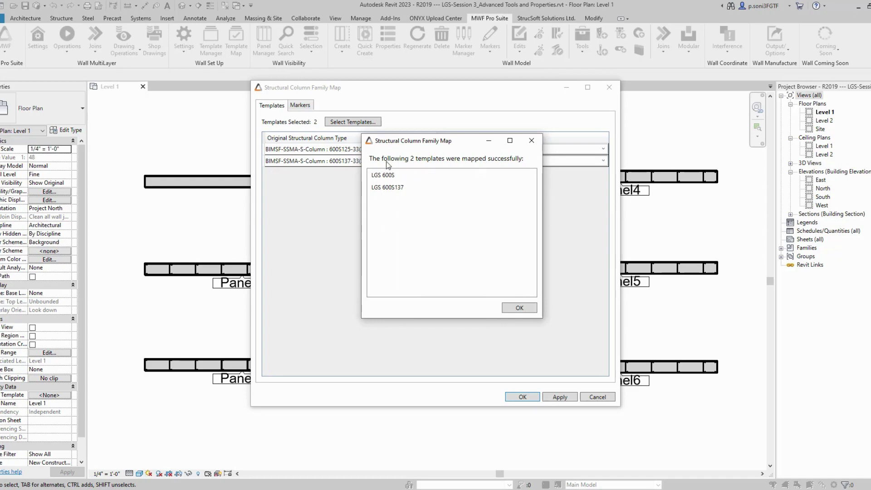
- Close the mapping dialogs and start a panel from the unpaneled top wall
click(515, 309)
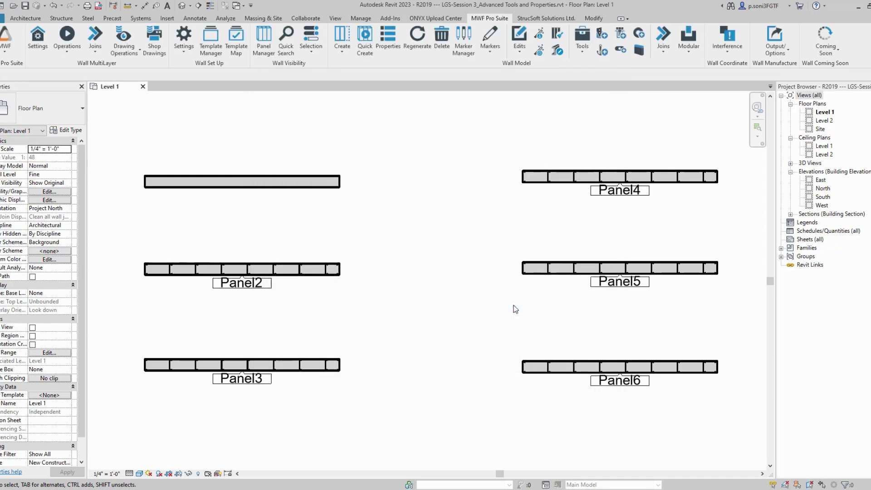
click(223, 186)
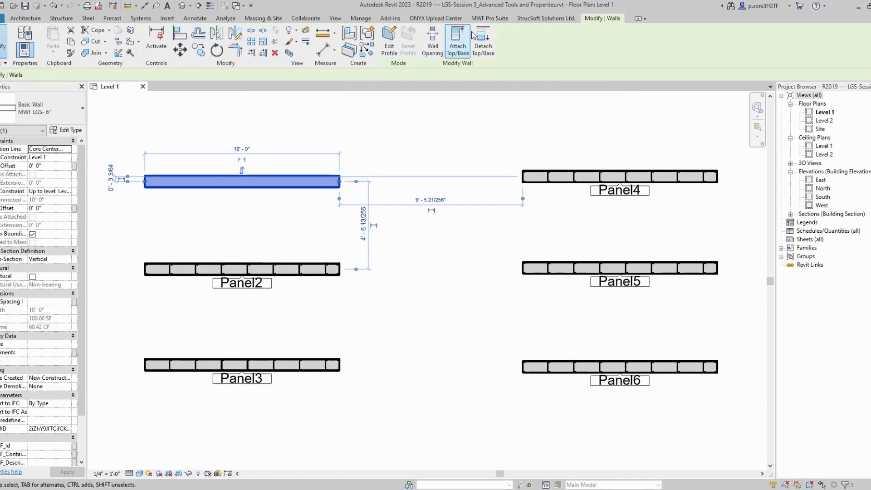
click(490, 18)
click(343, 40)
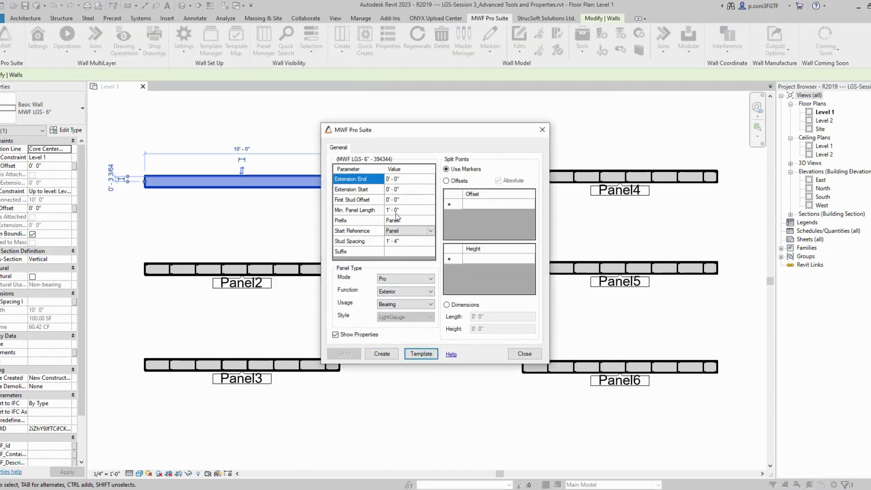
- Create Panel60 from the Test 1 folder's LGS 600S template and select one of its studs
click(422, 354)
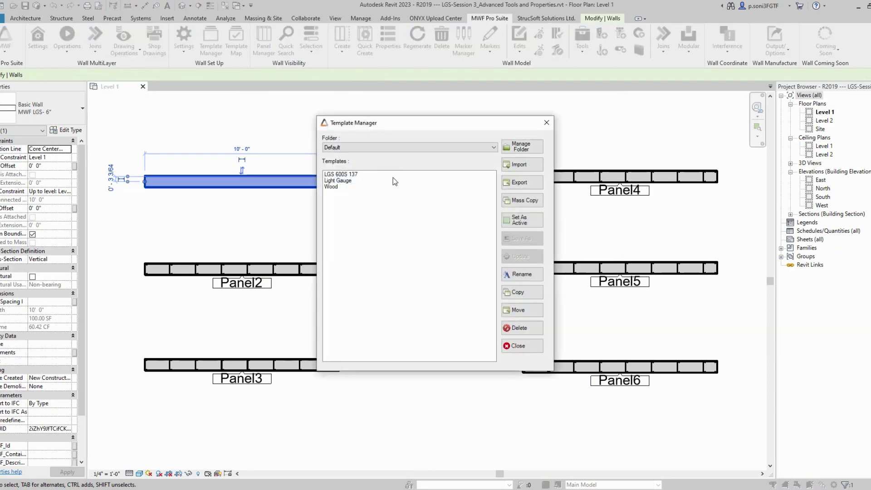
click(382, 147)
click(348, 195)
click(336, 175)
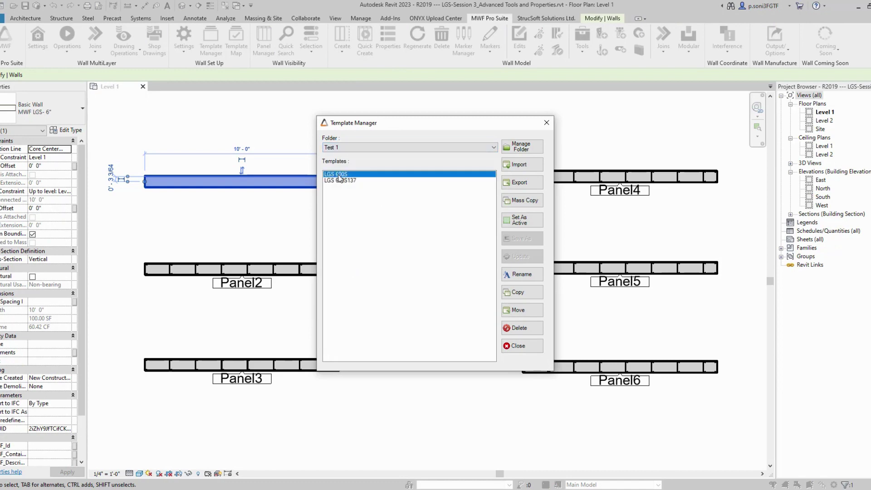
click(522, 346)
click(394, 355)
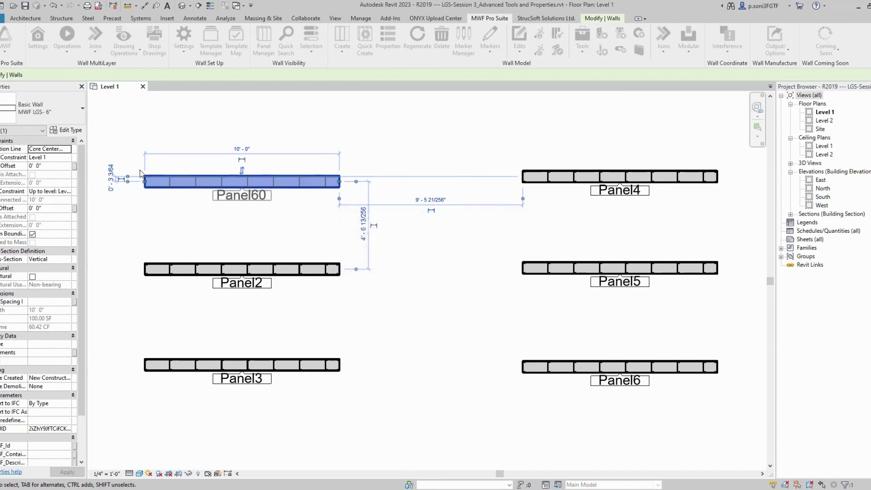
click(325, 366)
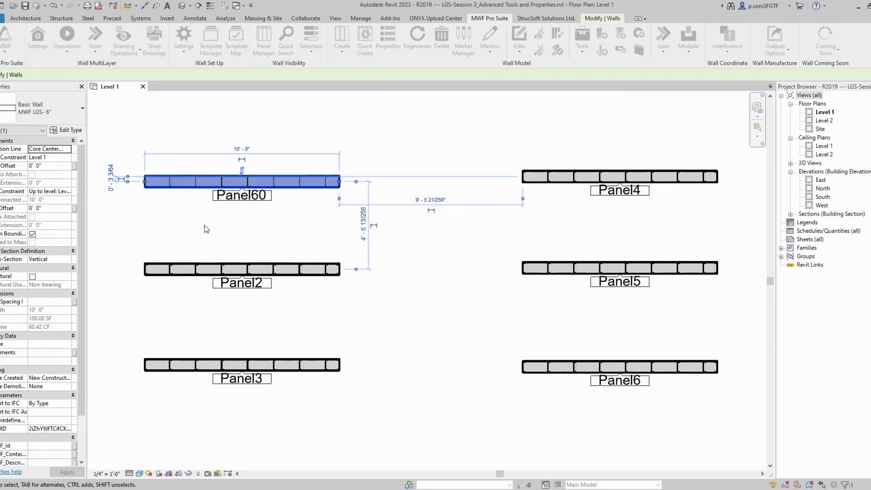
click(196, 183)
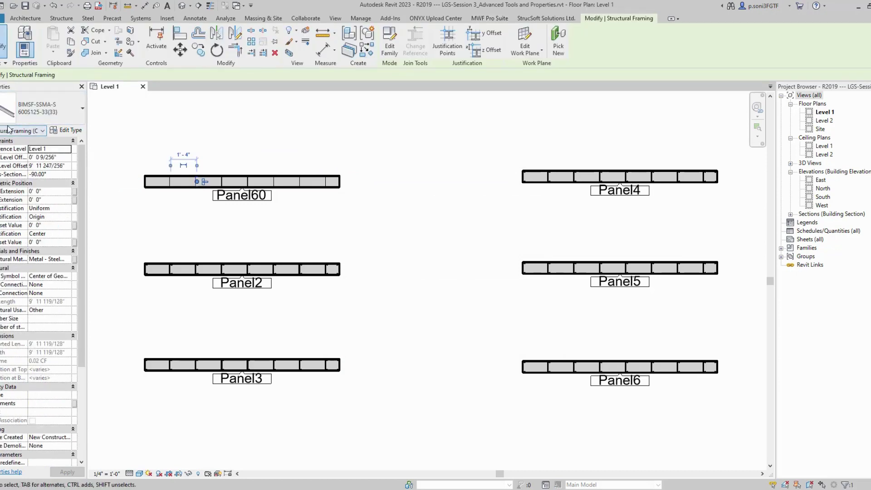
- Review the Structural Column Family Map Markers tab, close it unchanged, and reopen MWF Settings
click(255, 132)
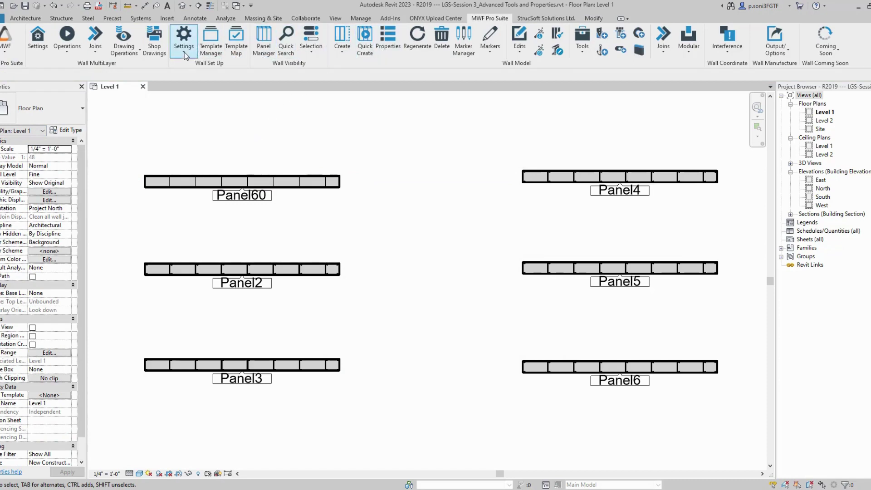
click(183, 37)
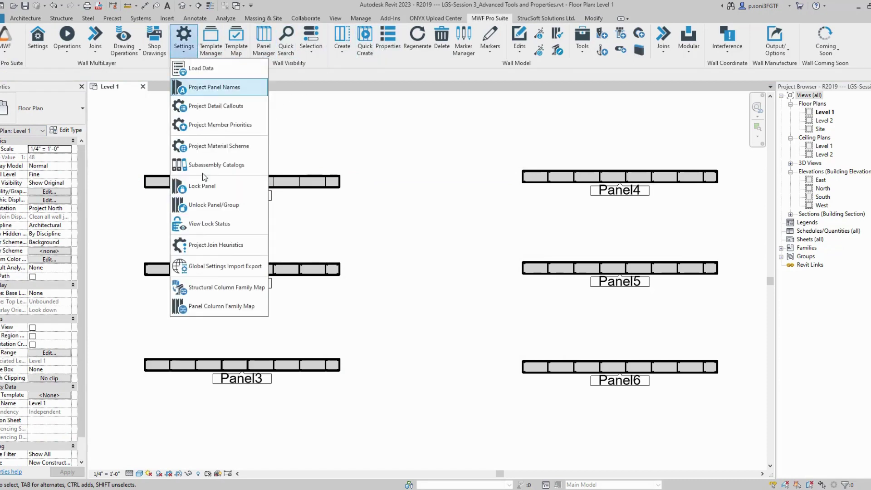
click(219, 288)
click(300, 106)
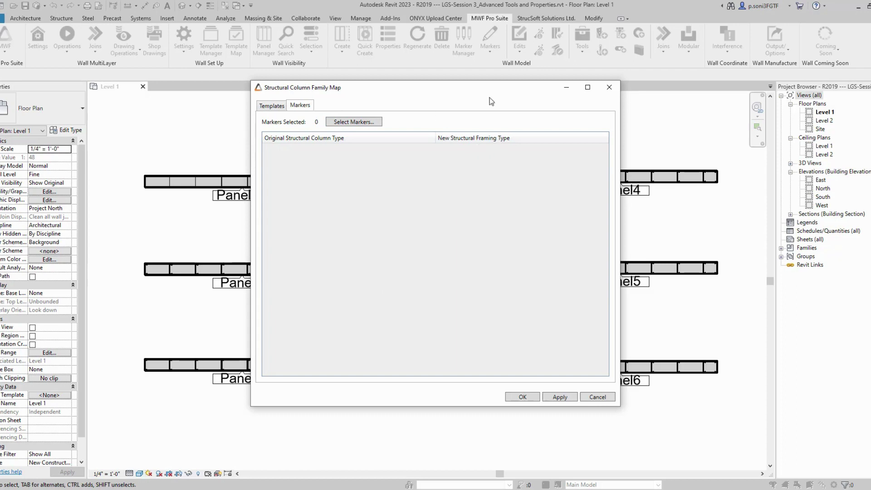
click(611, 87)
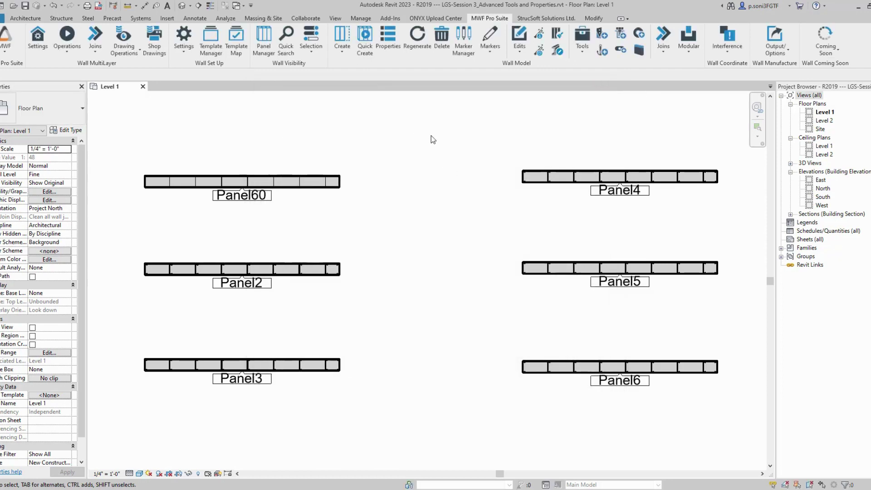
click(183, 51)
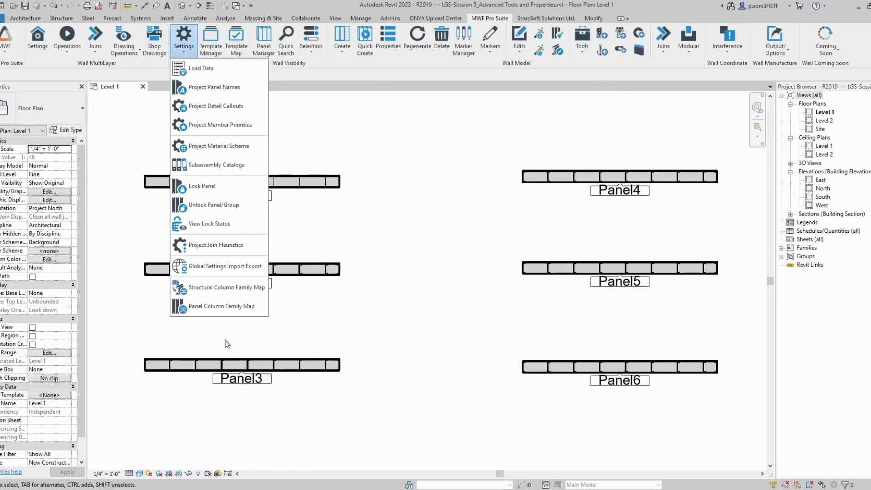
- Select a structural column in Panel2 and bring up the MWF Settings list
click(240, 306)
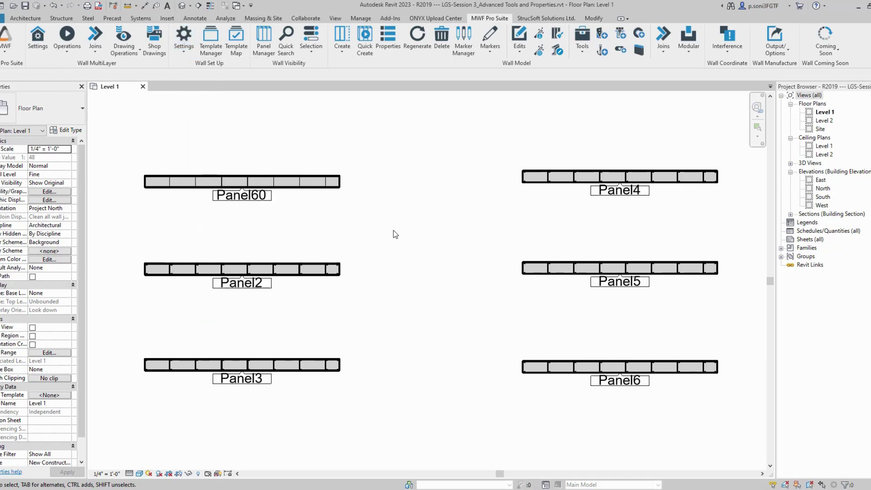
click(276, 277)
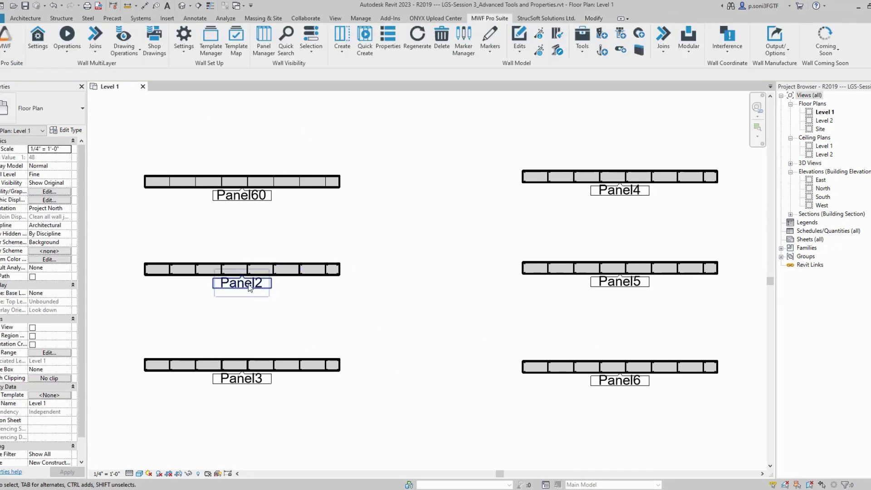
scroll(263, 273, up, 3)
scroll(295, 263, down, 2)
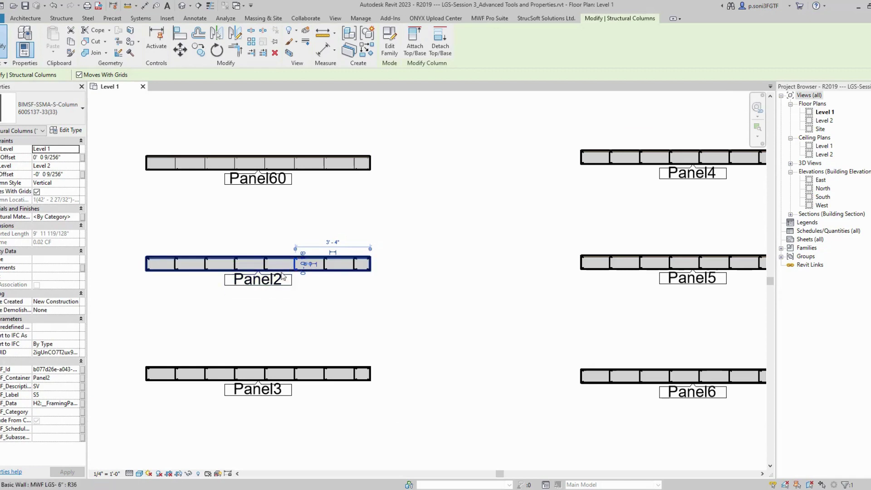
click(489, 19)
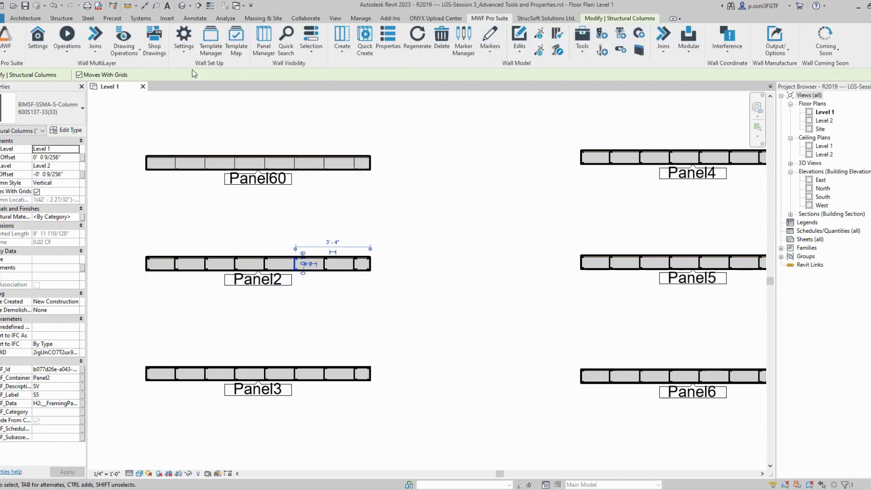
click(184, 44)
- Remap Panel2 to BIMSF-SSMA-S 600S137-33(33) framing via Panel Column Family Map and regenerate it
click(223, 306)
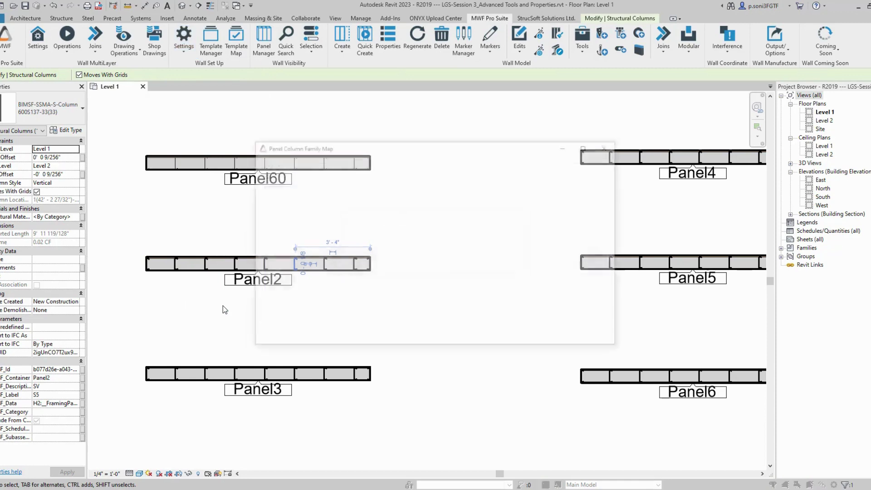
drag(333, 153, 426, 140)
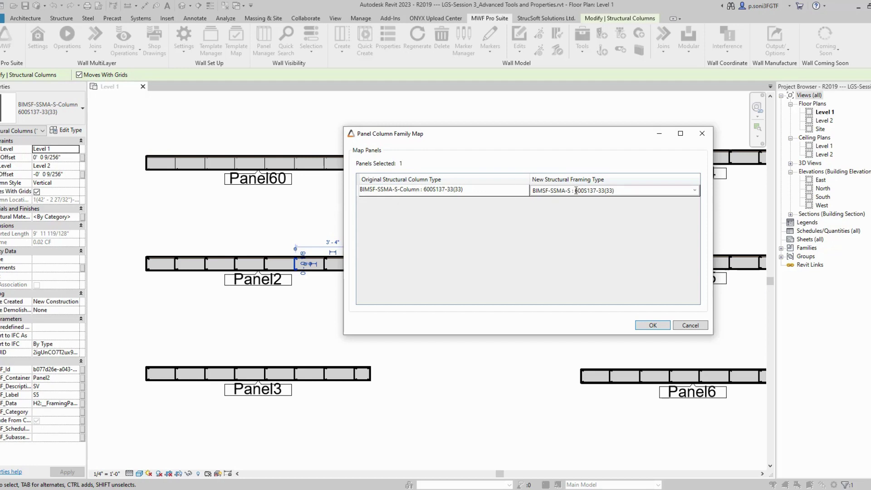
click(654, 326)
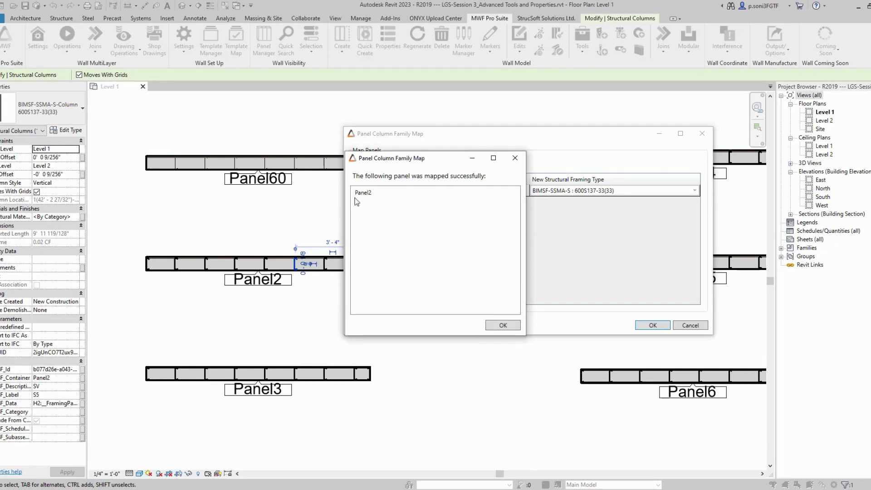
click(510, 327)
click(533, 319)
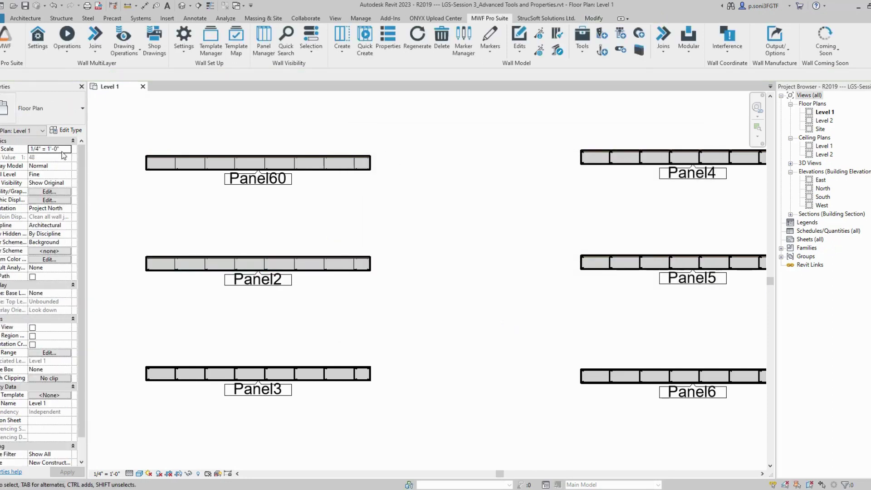
- Confirm a Panel2 stud is structural framing, then window-select Panel4, Panel5 and Panel6
click(206, 264)
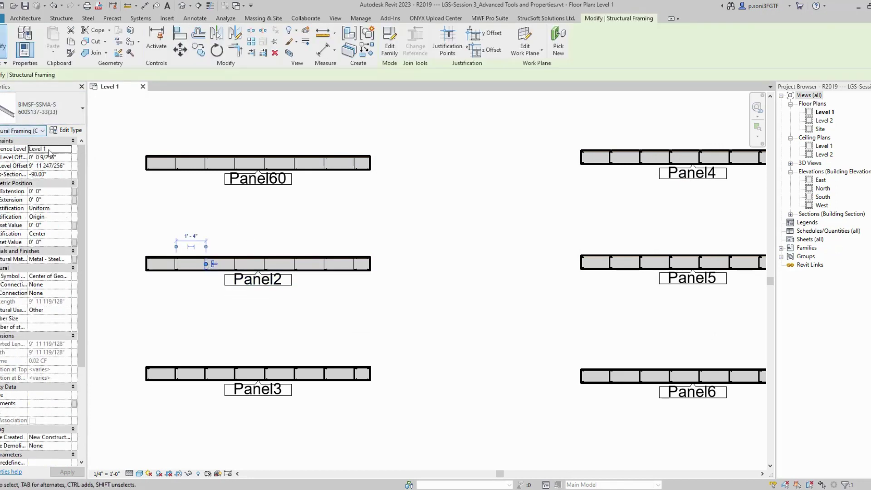
click(388, 210)
shift+scroll(371, 233, right, 5)
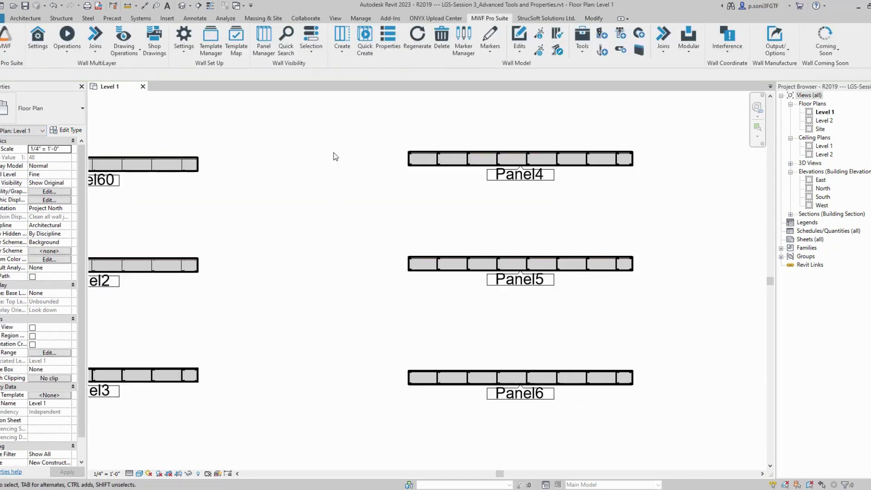
drag(505, 215, 688, 436)
mouse_move(383, 134)
mouse_down()
mouse_move(668, 416)
mouse_move(457, 272)
mouse_move(377, 143)
mouse_up()
- Remap Panel4, Panel5 and Panel6 to structural framing with Panel Column Family Map and regenerate them
click(490, 18)
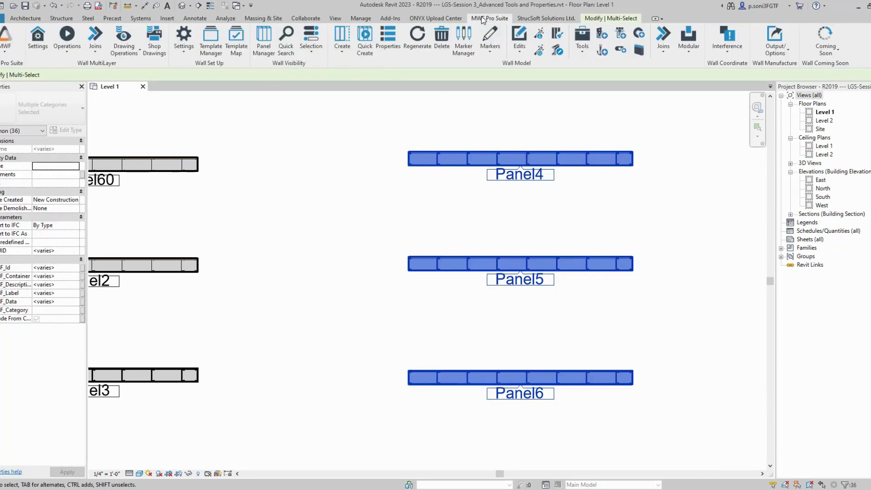
click(187, 50)
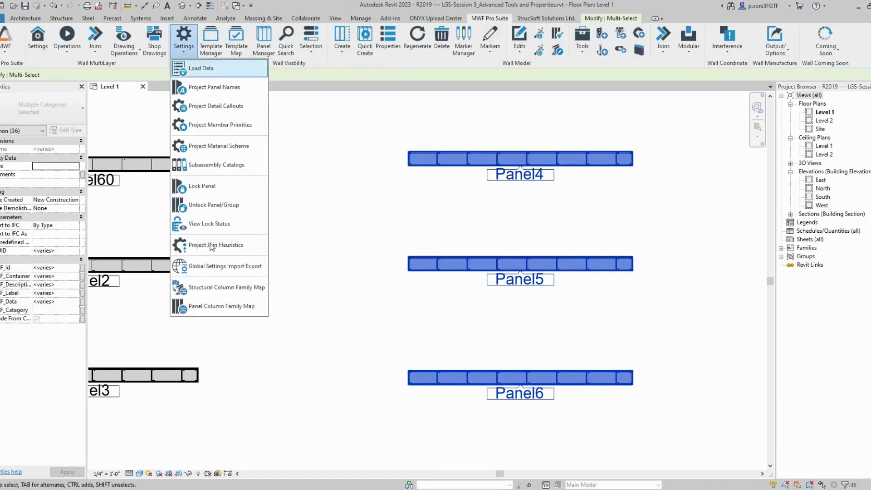
click(218, 314)
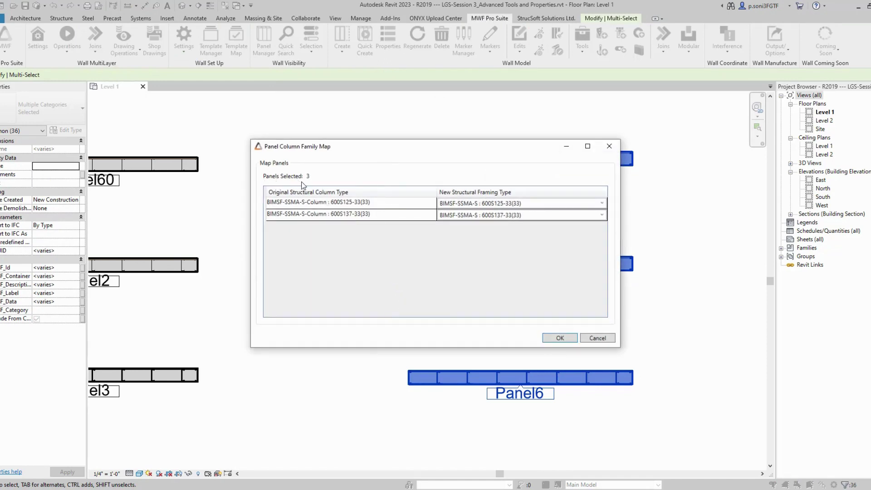
mouse_move(367, 153)
mouse_down()
mouse_move(493, 248)
mouse_move(222, 126)
mouse_move(384, 145)
mouse_move(383, 153)
mouse_up()
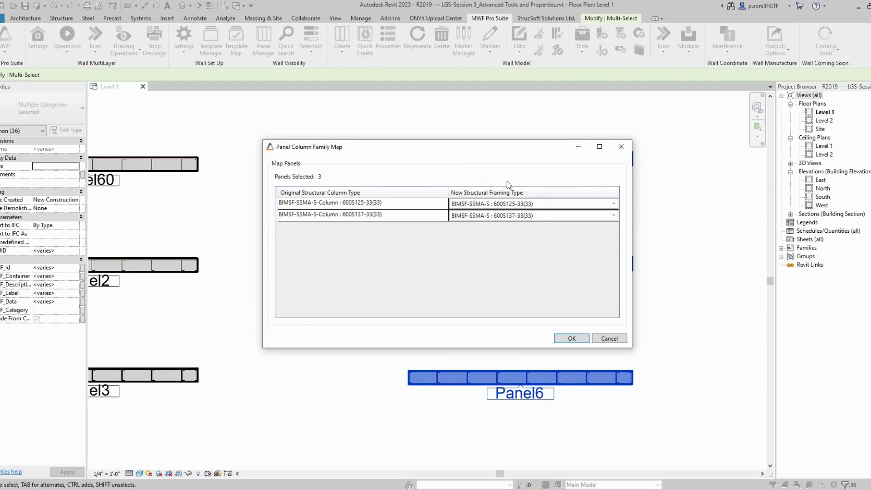
click(571, 338)
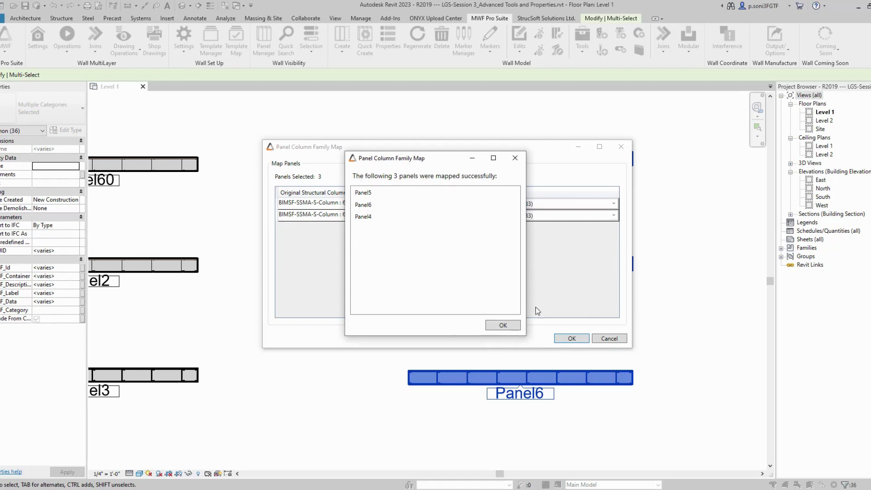
click(503, 325)
- Select a Panel5 stud to confirm it is BIMSF-SSMA-S 600S125-33(33) framing
scroll(446, 276, up, 3)
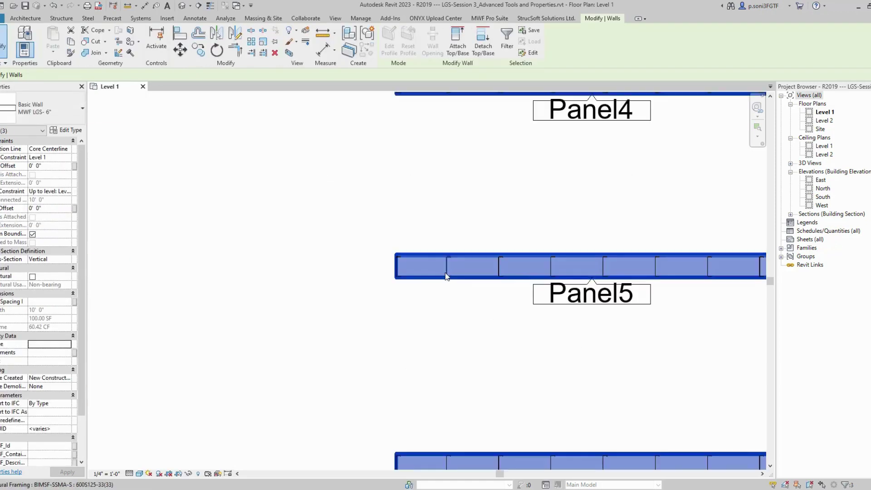
key(Escape)
click(446, 272)
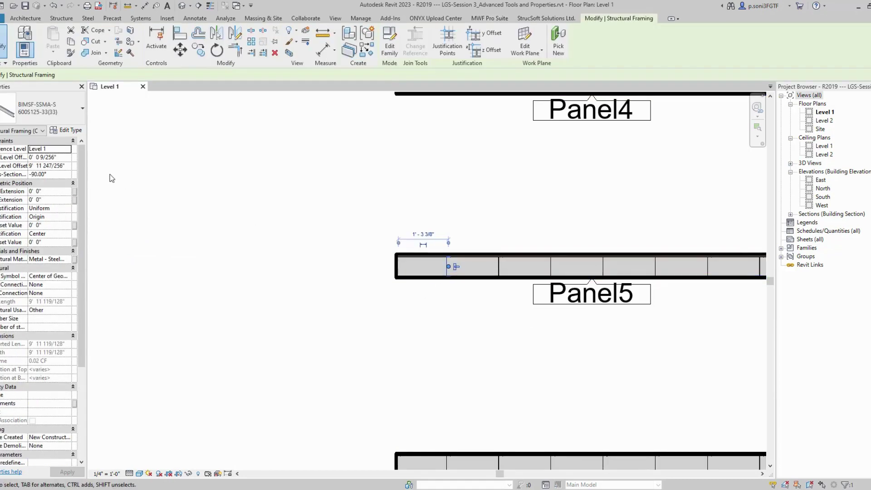
scroll(372, 204, down, 3)
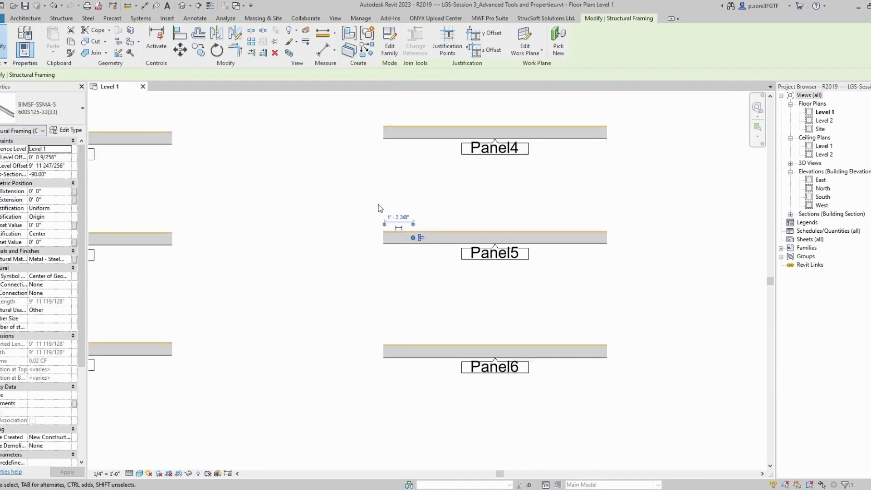